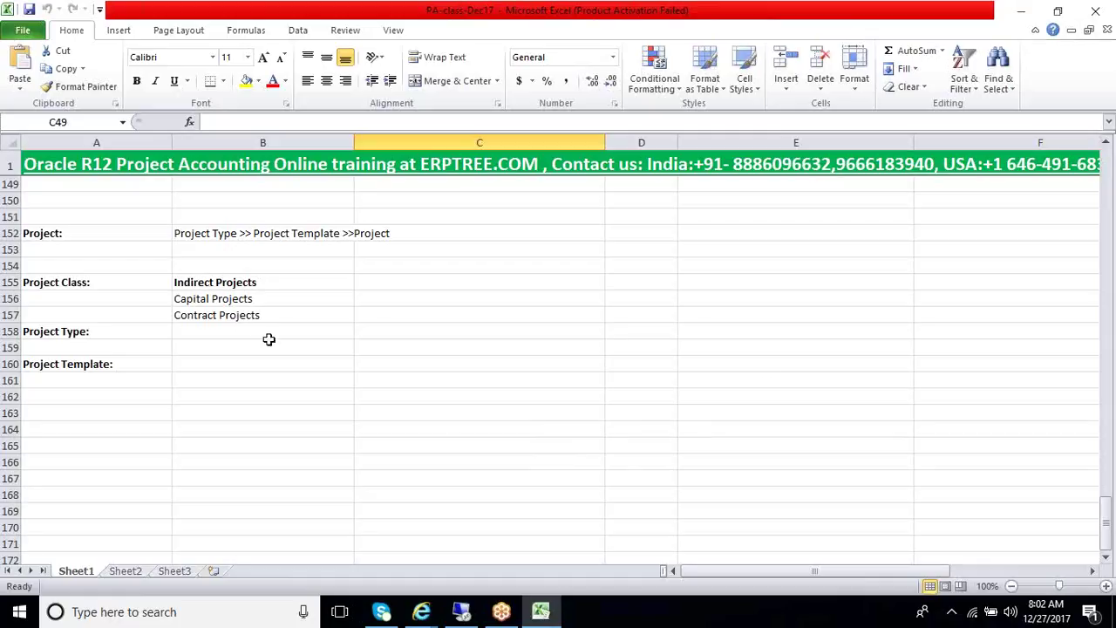
# - Select the Project Type, Indirect Projects class and Project Template (B160) cells in the Excel notes
pyautogui.click(213, 333)
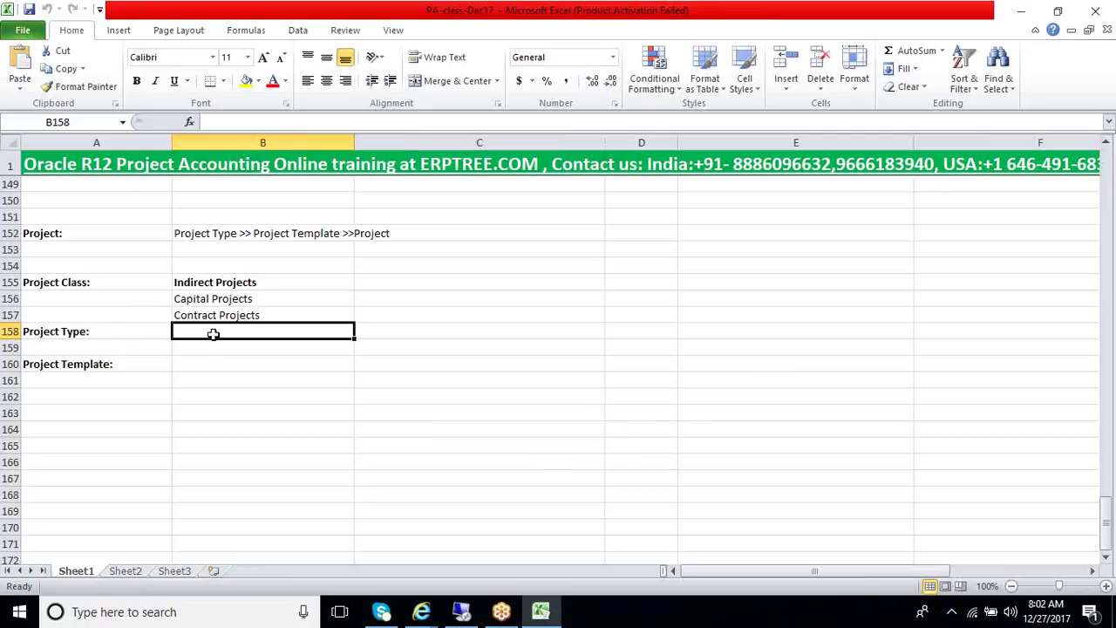
pyautogui.click(227, 283)
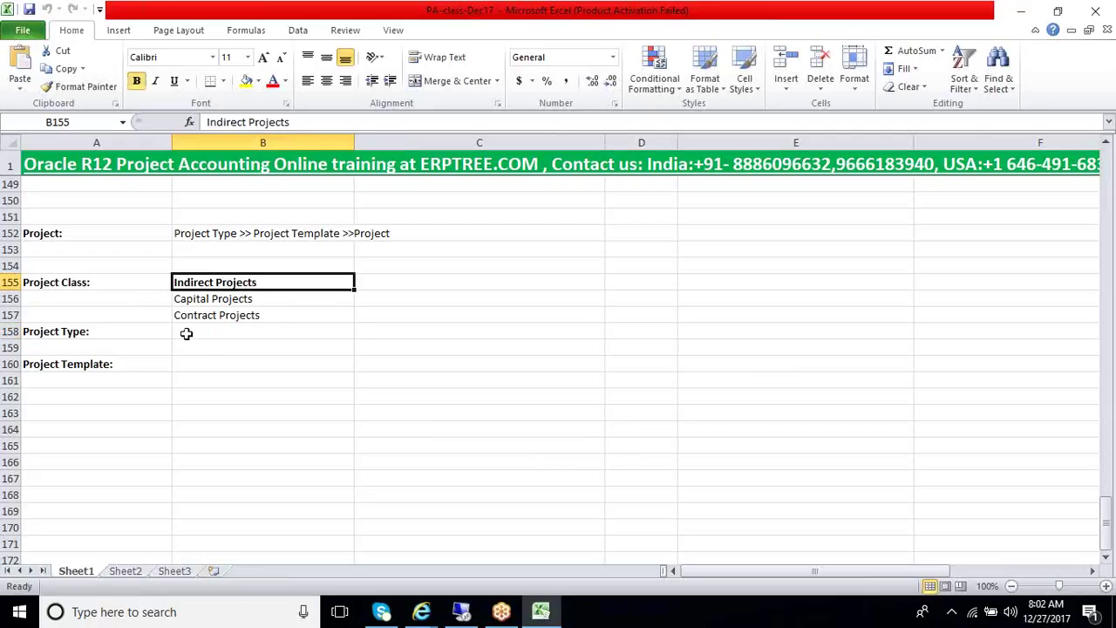
pyautogui.click(186, 333)
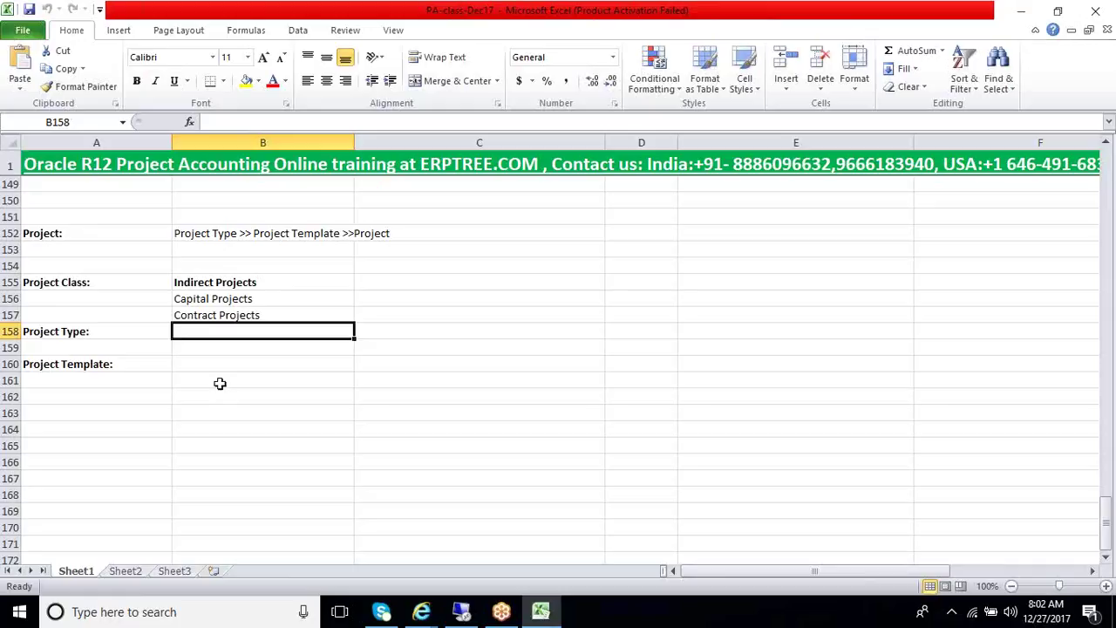
pyautogui.click(217, 363)
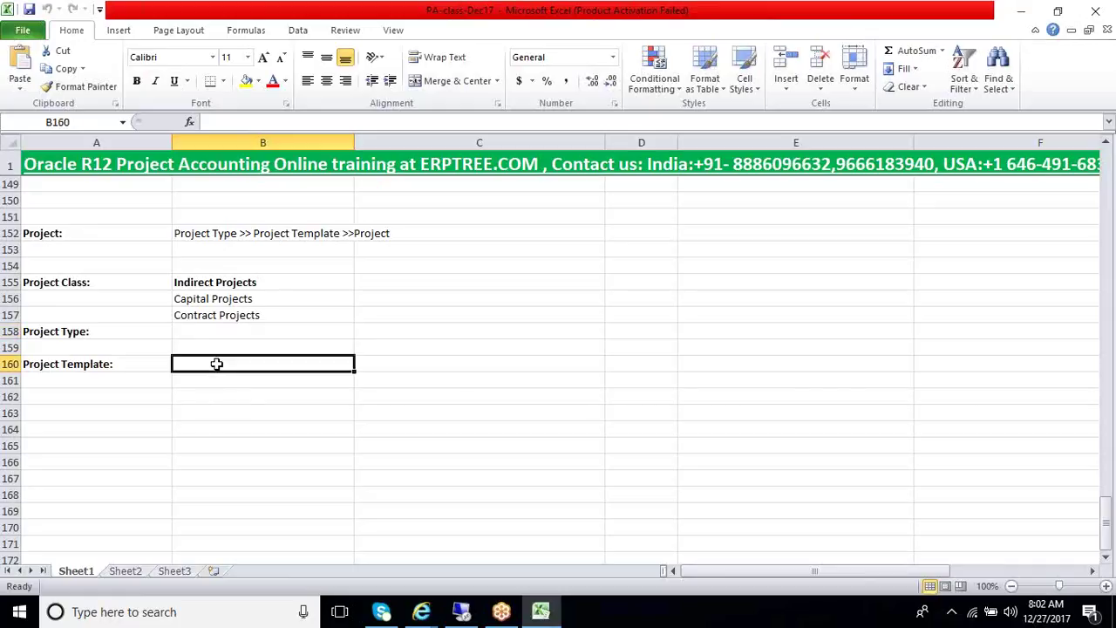
# - In the Oracle Navigator, expand Setup > Projects and launch Project Templates
pyautogui.click(461, 612)
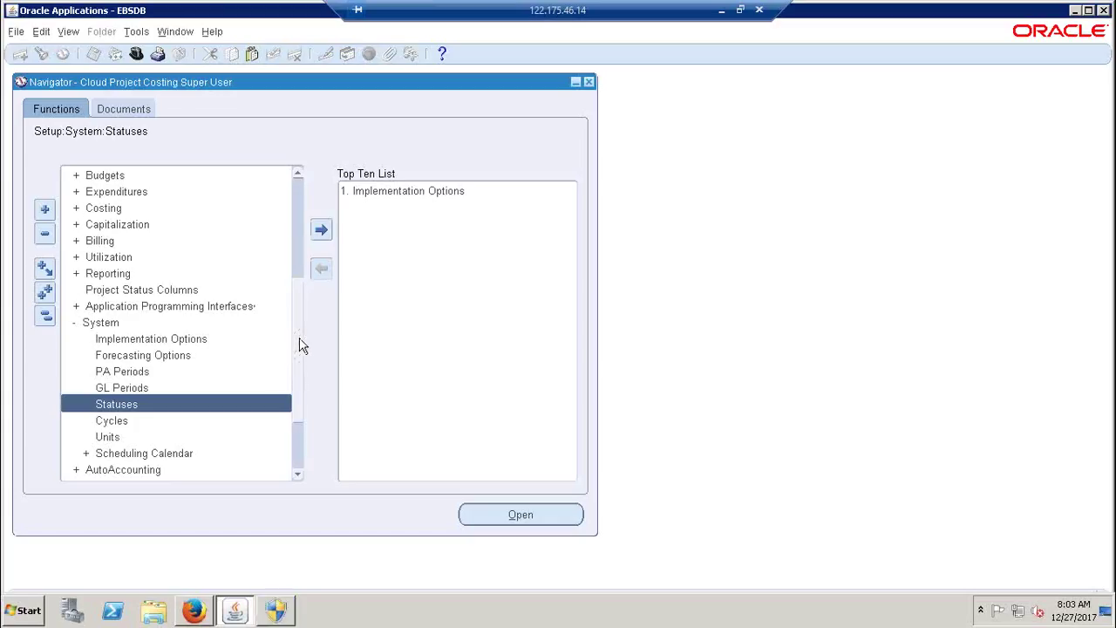
pyautogui.moveTo(299, 346); pyautogui.dragTo(294, 249)
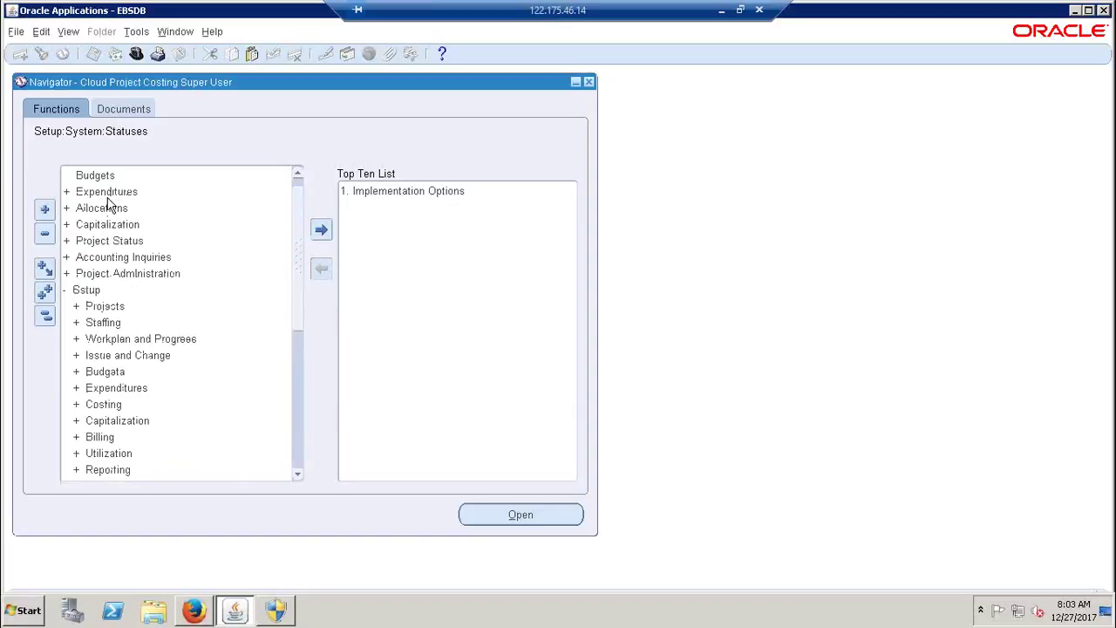
pyautogui.scroll(1, 291, 296)
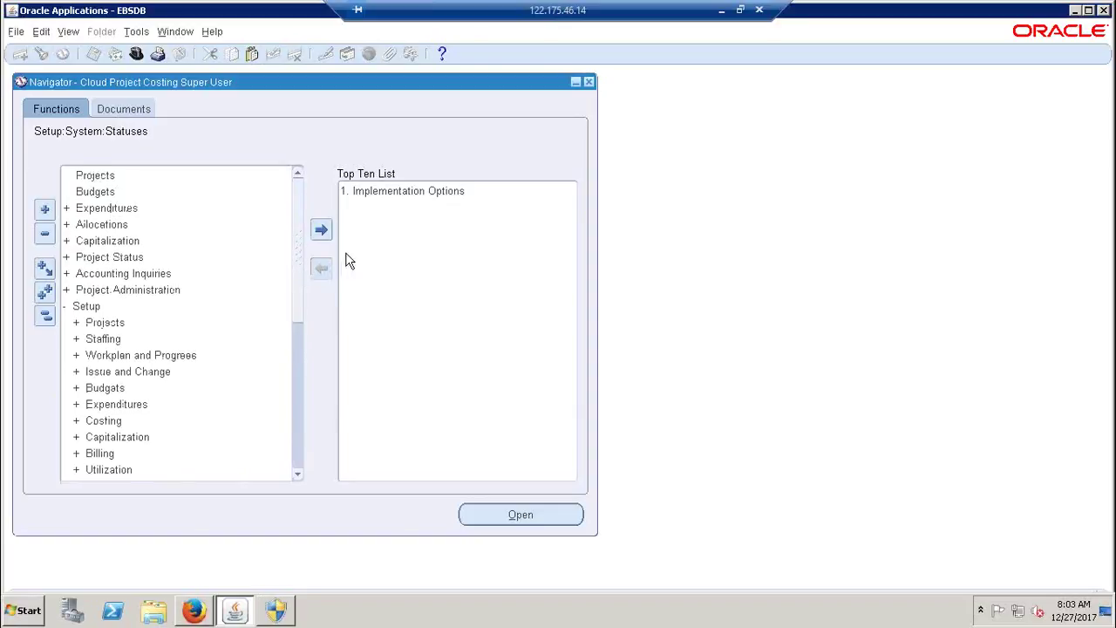
pyautogui.doubleClick(112, 323)
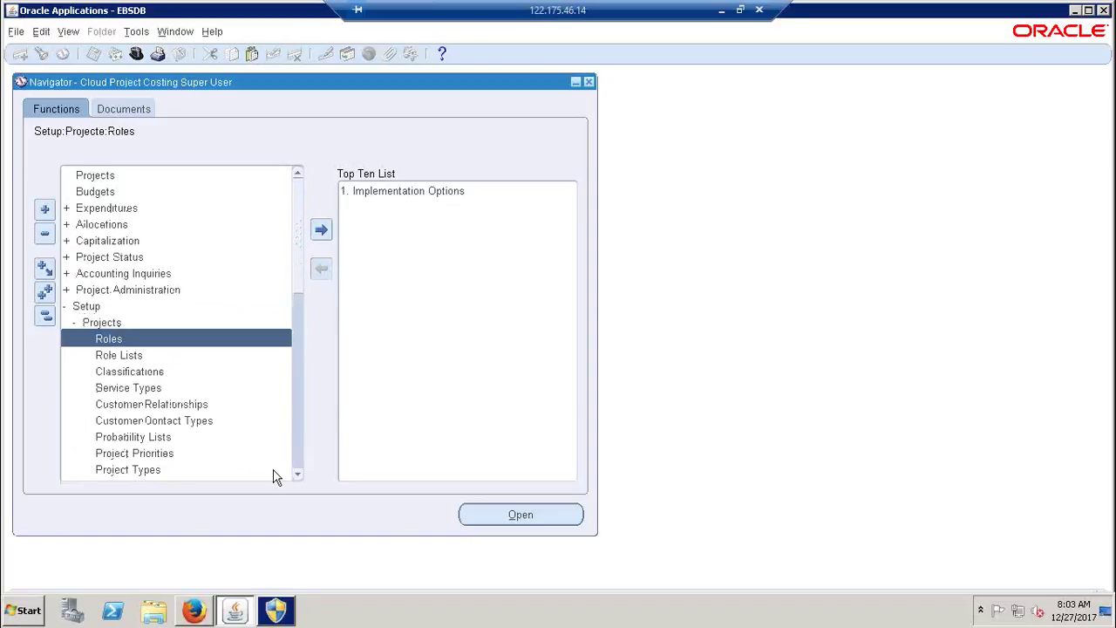
pyautogui.scroll(-8, 296, 477)
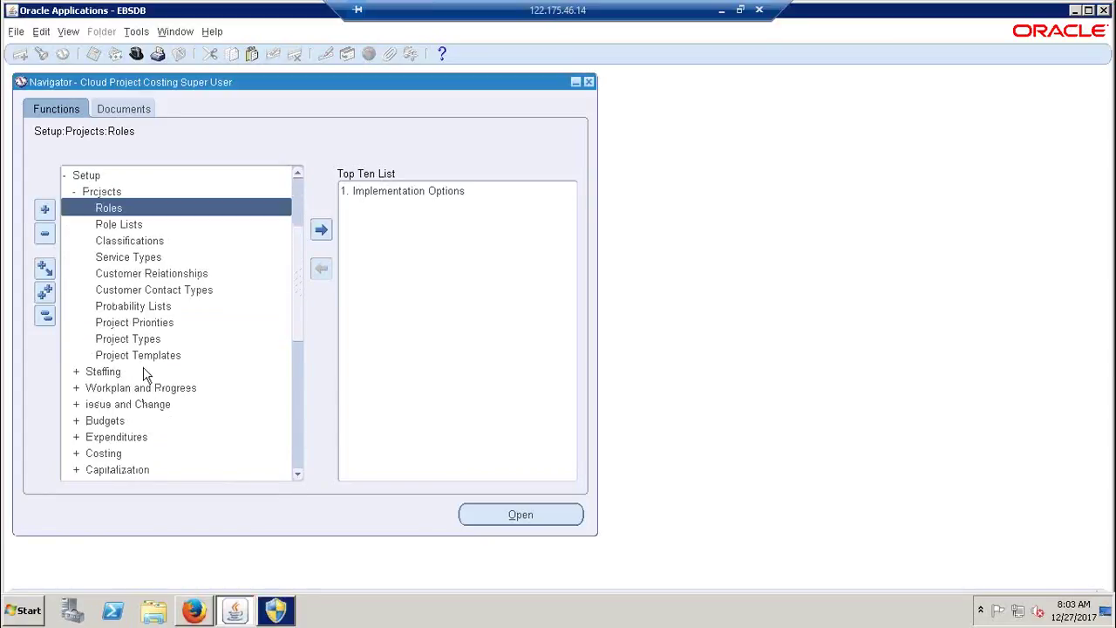
pyautogui.doubleClick(146, 357)
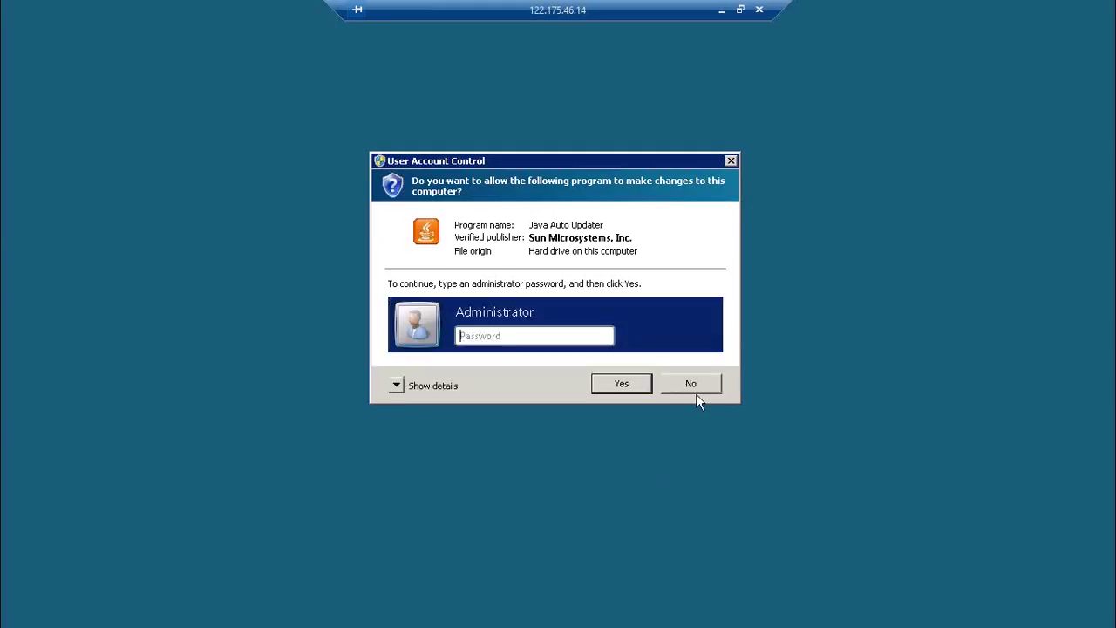
# - Dismiss the Java updater prompt and search Find Projects with the number pattern 'Group Indirect%'
pyautogui.click(694, 390)
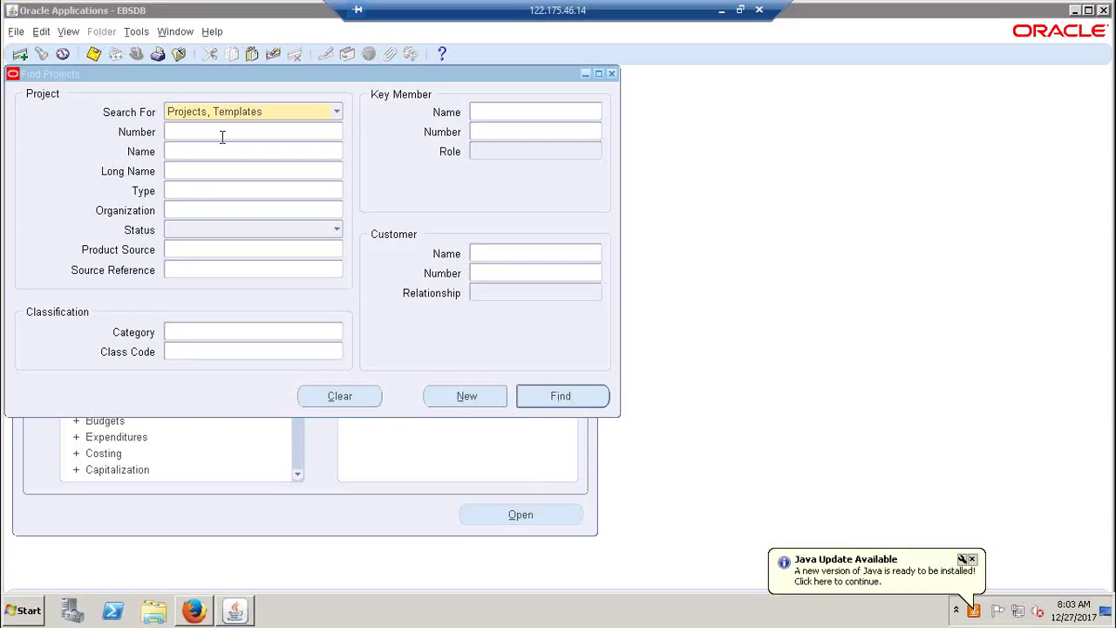
pyautogui.click(222, 137)
pyautogui.write('G')
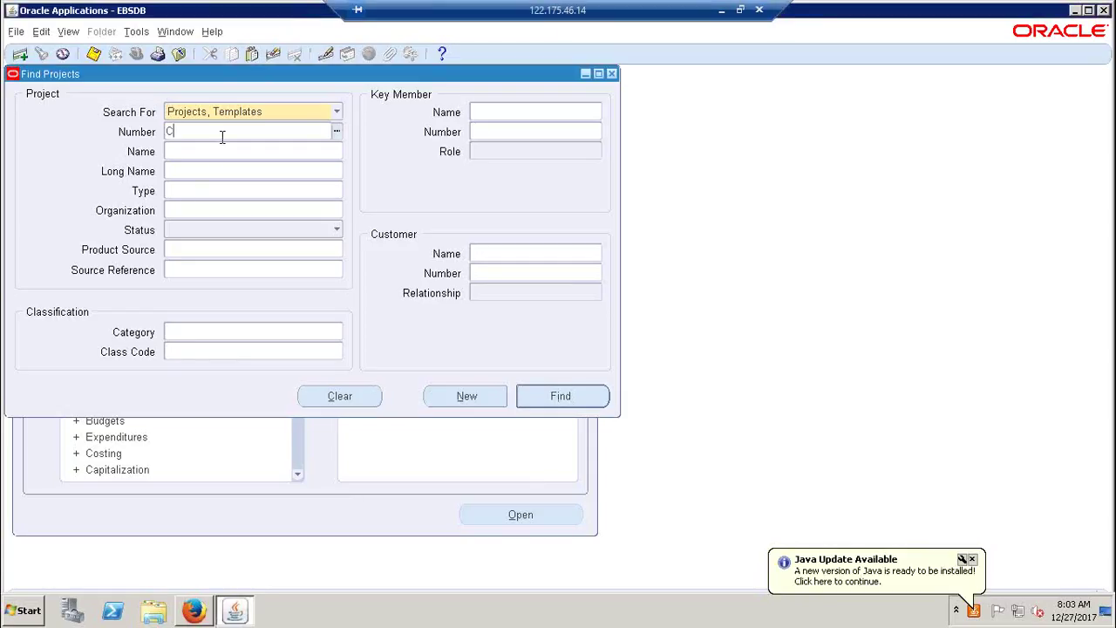
pyautogui.write('roup')
pyautogui.write(' In')
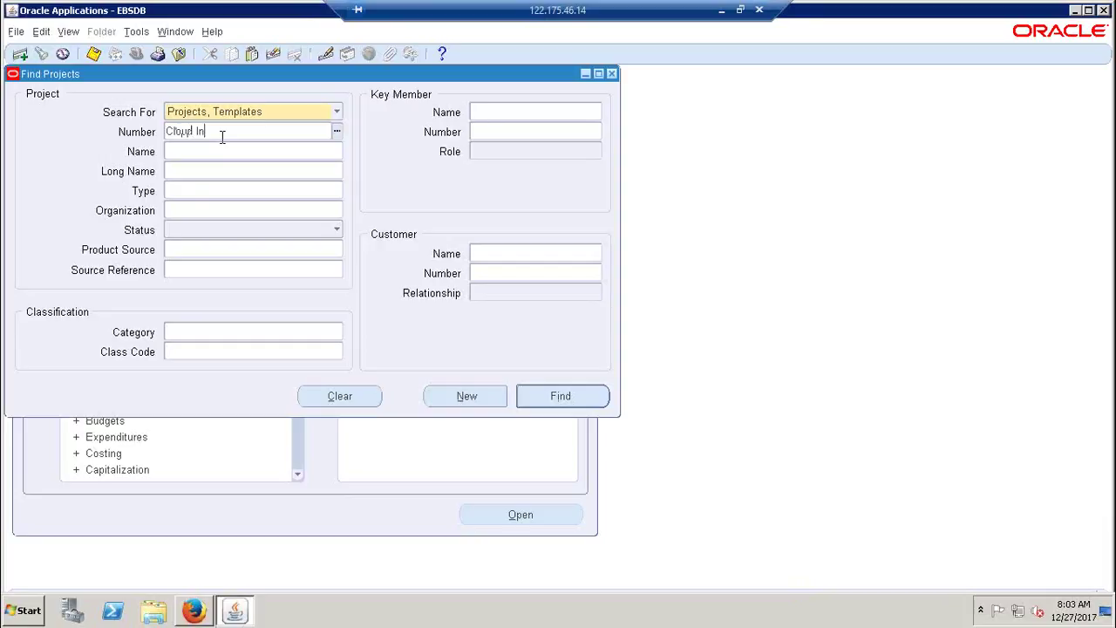
pyautogui.write('dire')
pyautogui.write('ct%')
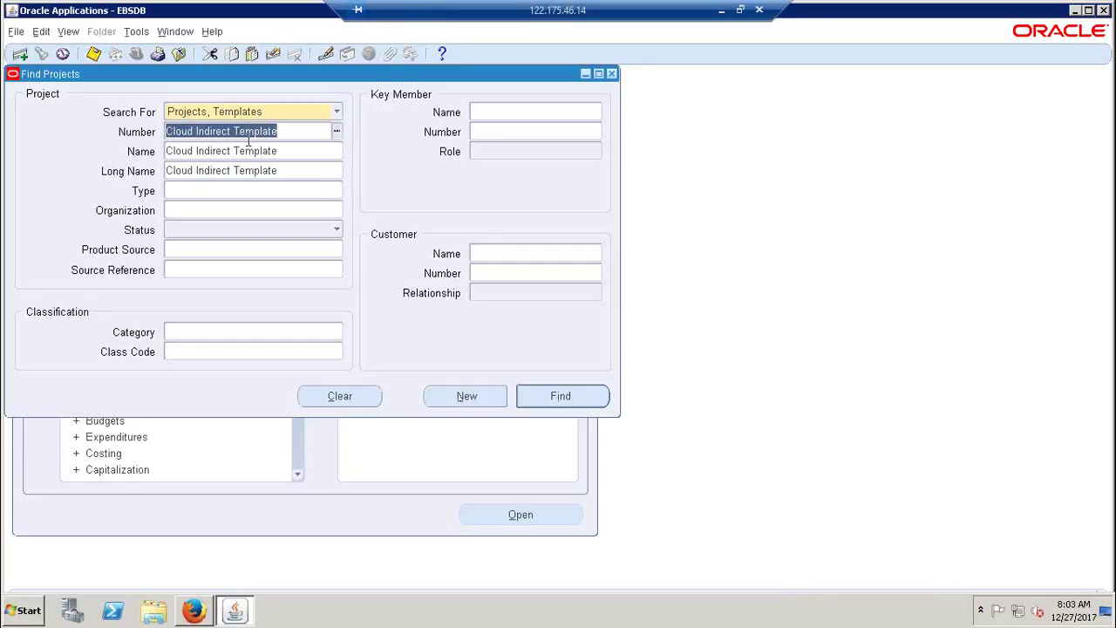
pyautogui.click(565, 398)
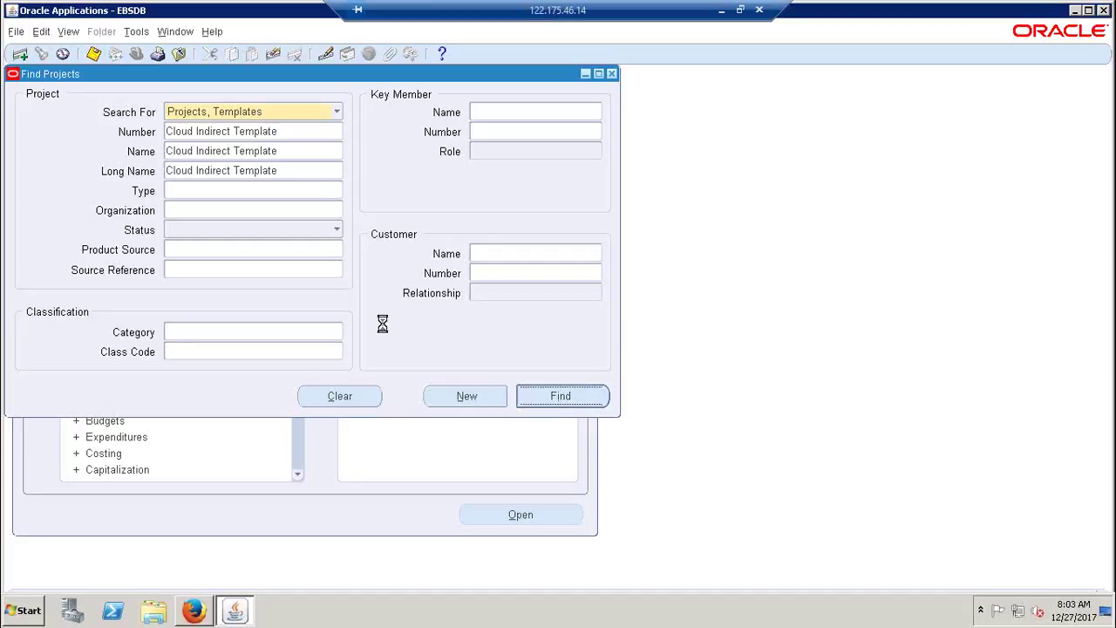
# - Paste the template name into cell B160 of the Excel notes and save the workbook
pyautogui.click(721, 9)
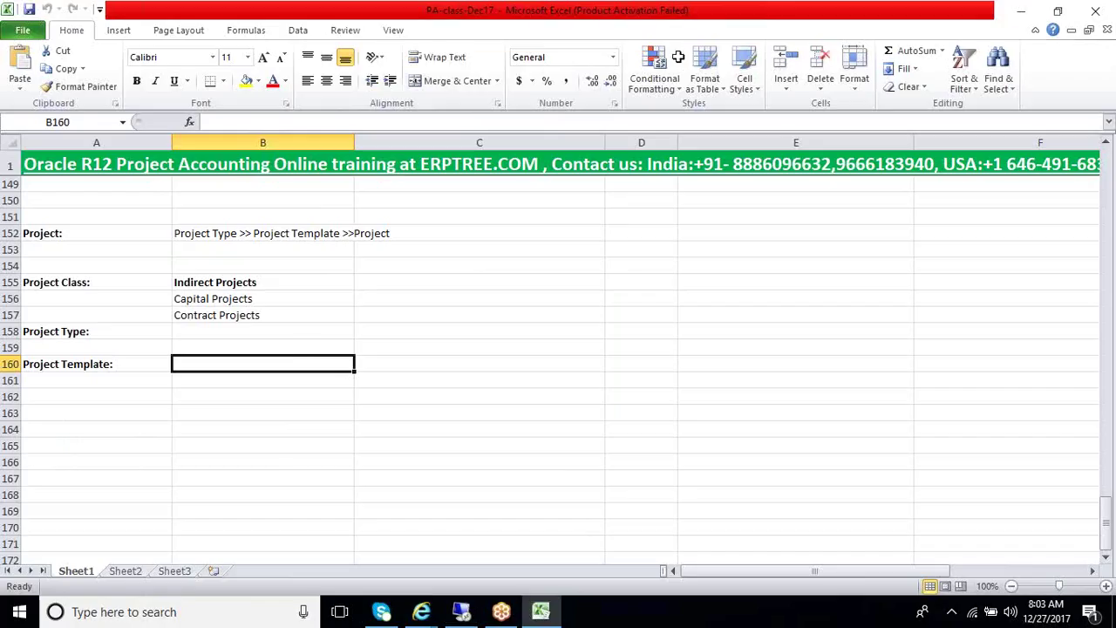
pyautogui.write('Cloud Indirect Template')
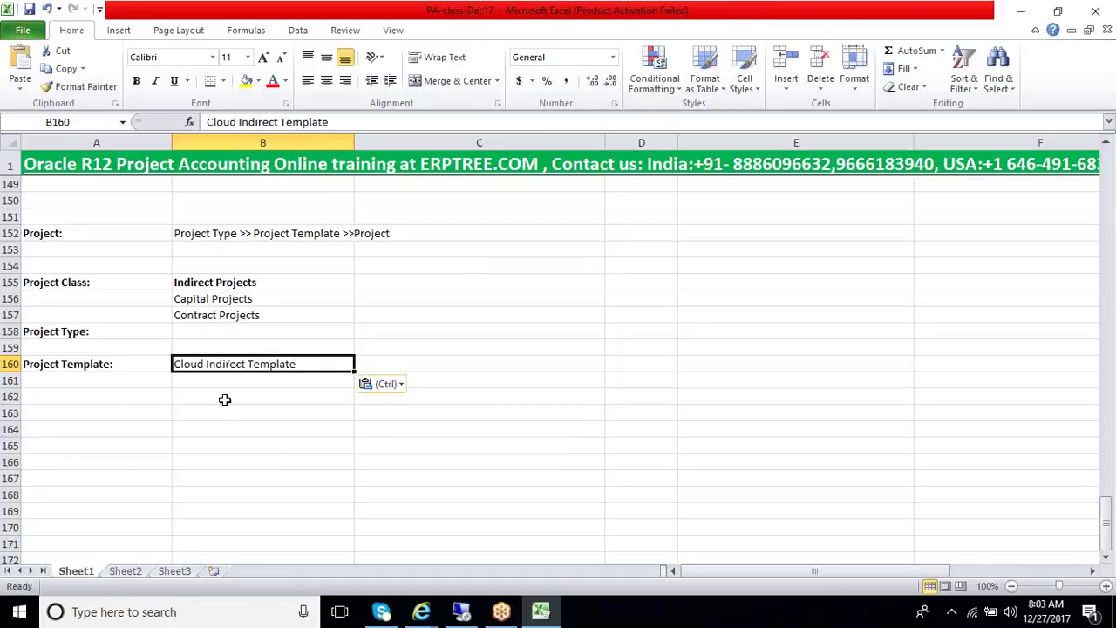
pyautogui.click(30, 11)
# - Open the Cloud Indirect Template details in Oracle and select its Type value to copy
pyautogui.click(466, 613)
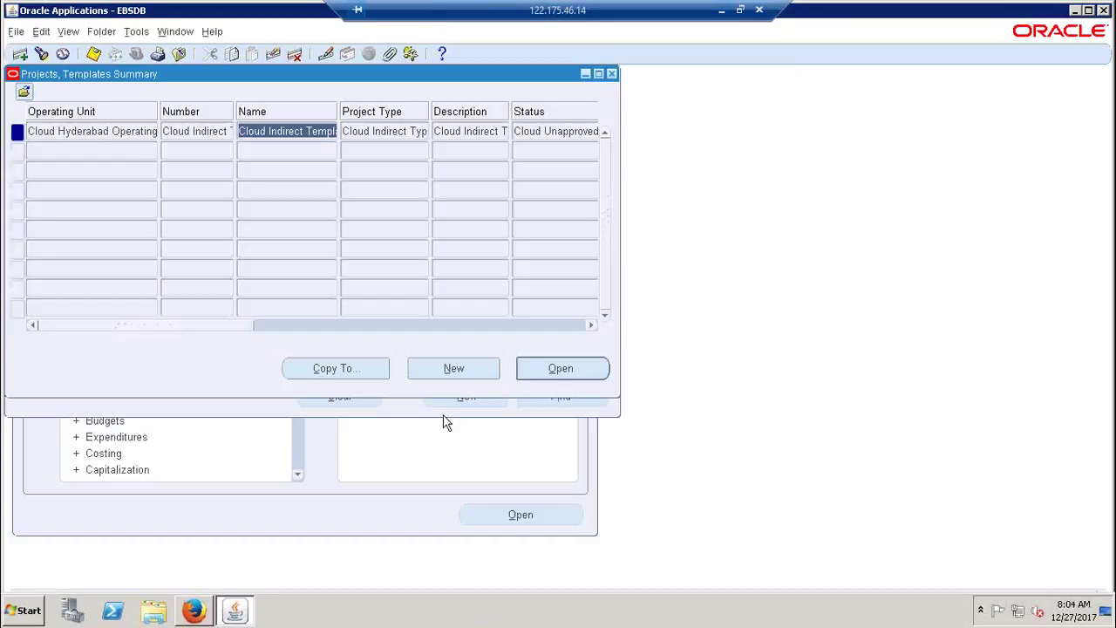
pyautogui.click(537, 361)
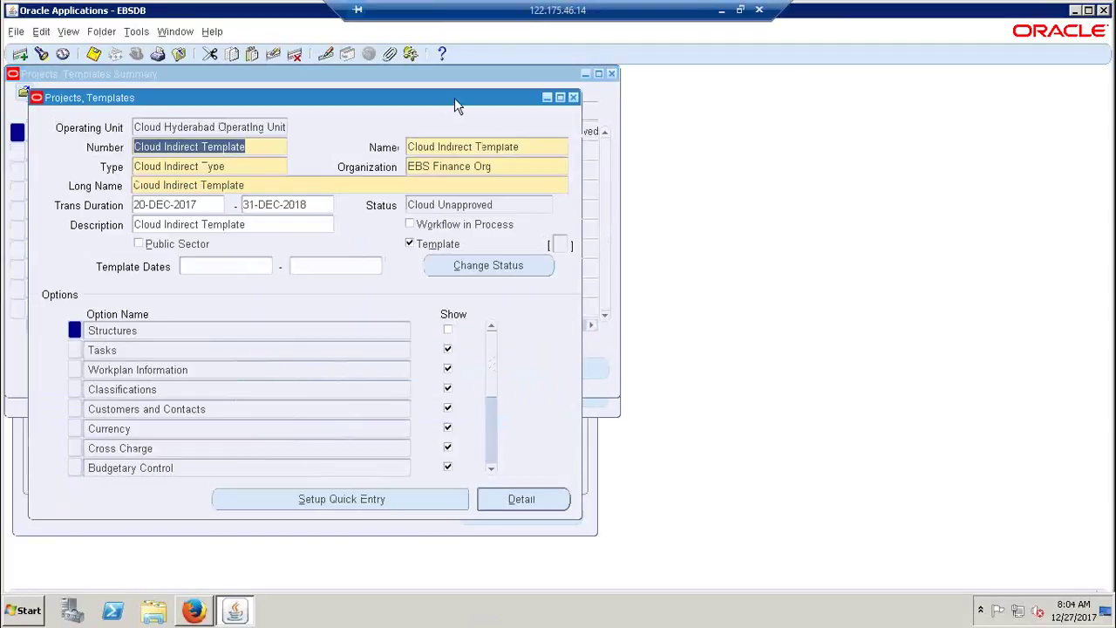
pyautogui.moveTo(454, 97); pyautogui.dragTo(502, 88)
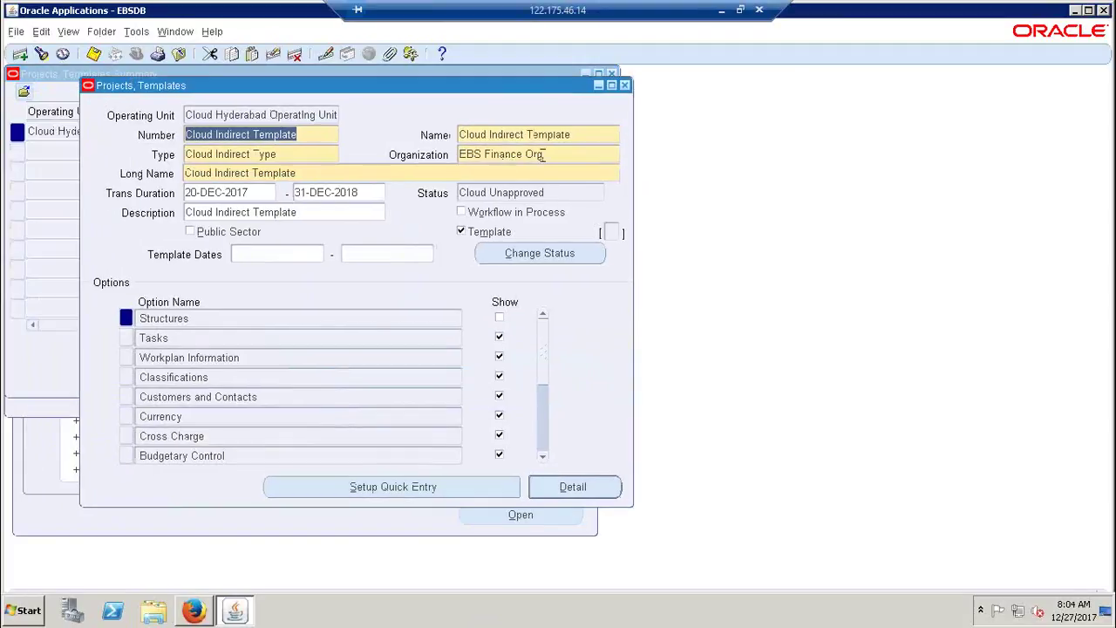
pyautogui.click(279, 154)
pyautogui.hotkey('ctrl', 'c')
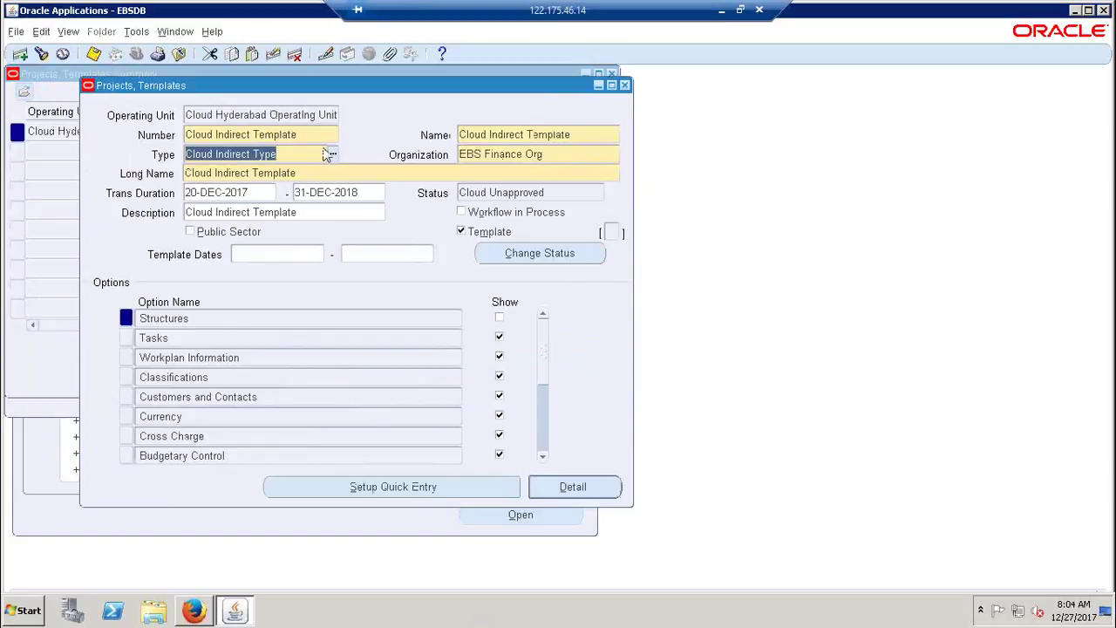
# - Paste Cloud Indirect Type into cell B158, then return to the Oracle session
pyautogui.click(722, 9)
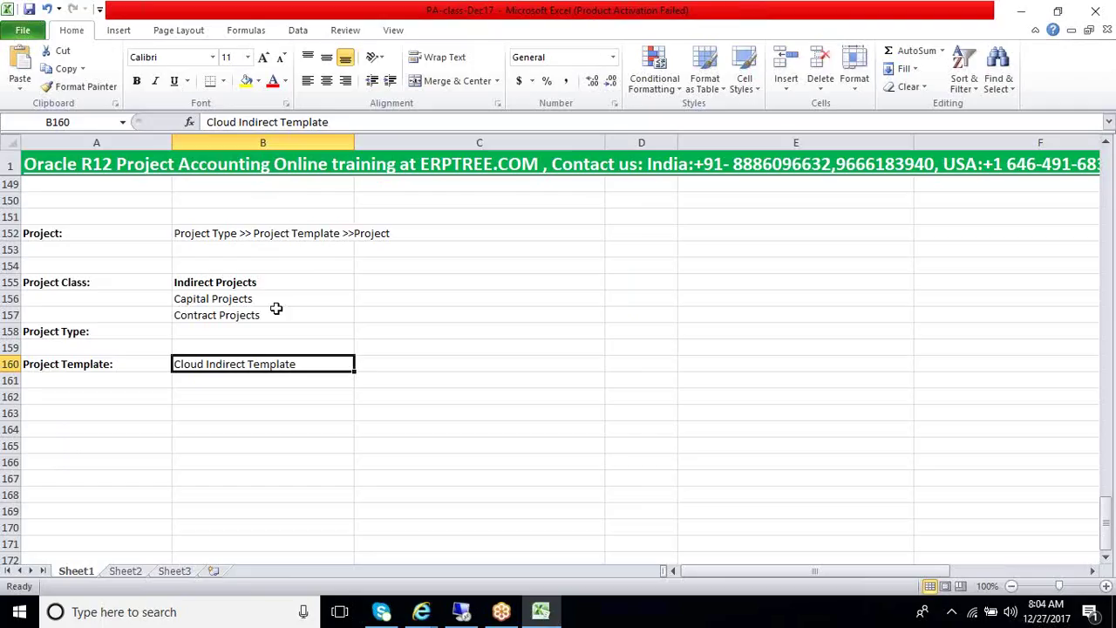
pyautogui.click(239, 332)
pyautogui.hotkey('ctrl', 'v')
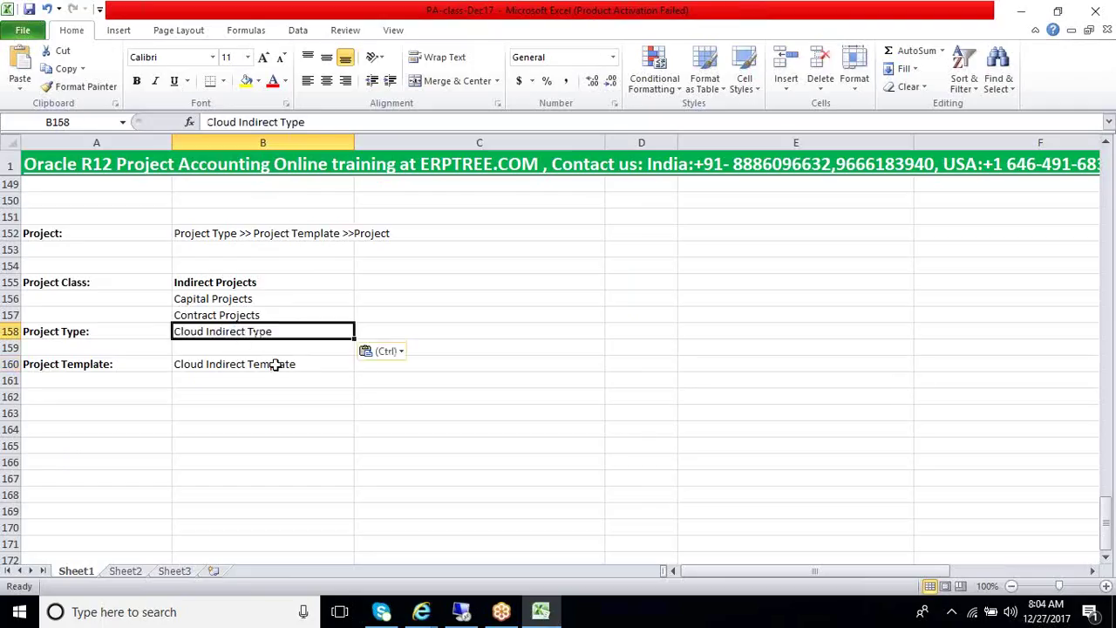
pyautogui.click(463, 614)
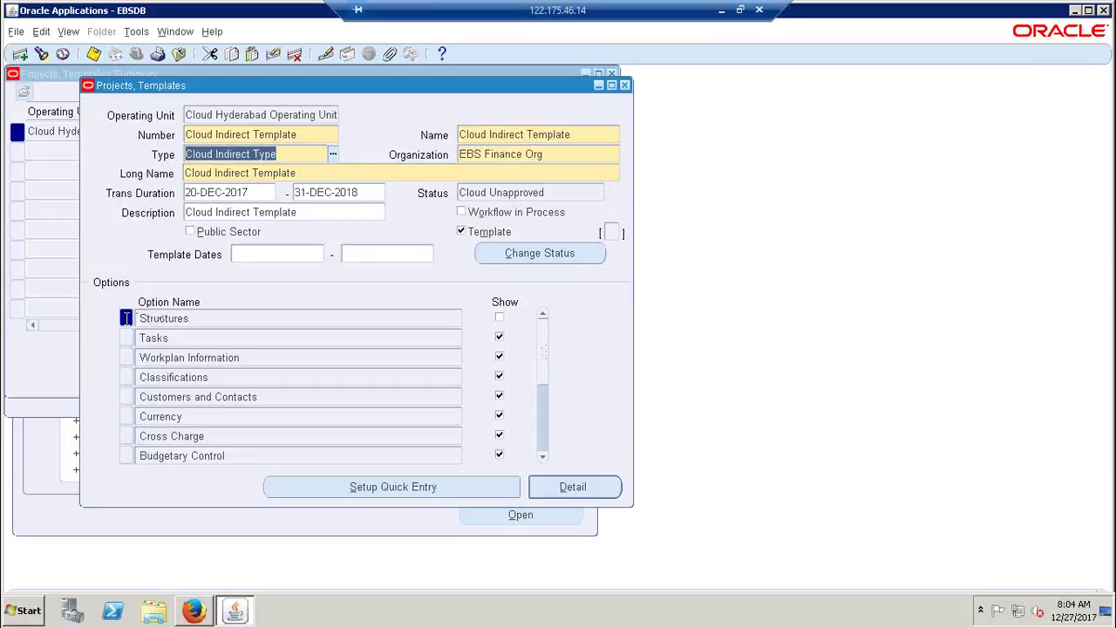
# - Launch the Structures option from the Cloud Indirect Template's options list
pyautogui.click(126, 318)
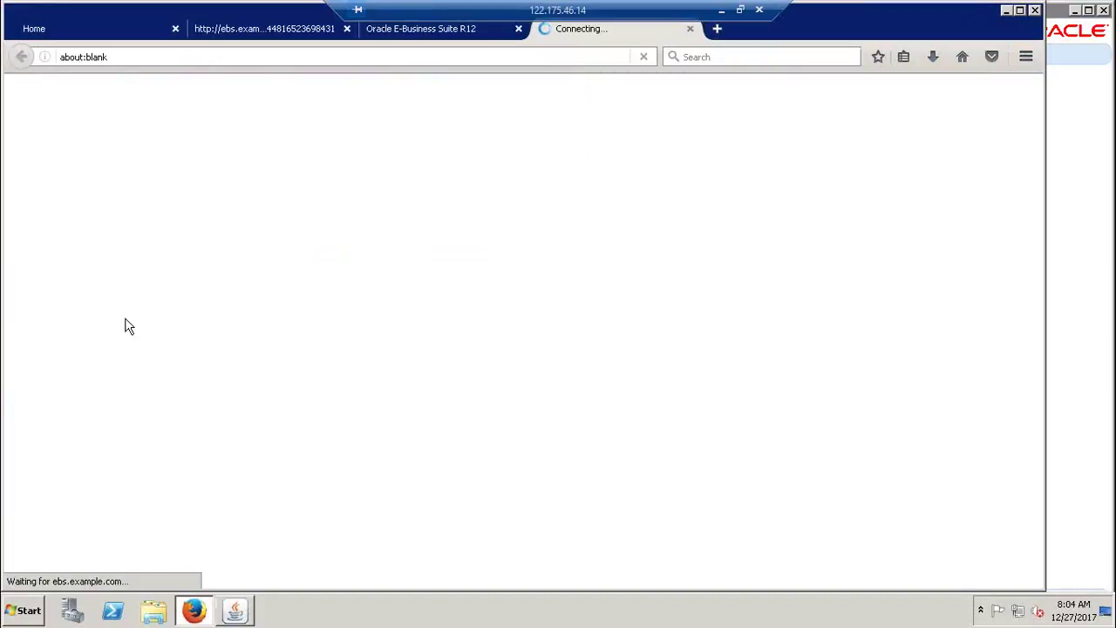
# - Check both the Financial Structure and Workplan Structure boxes on the template's Structures page
pyautogui.click(239, 610)
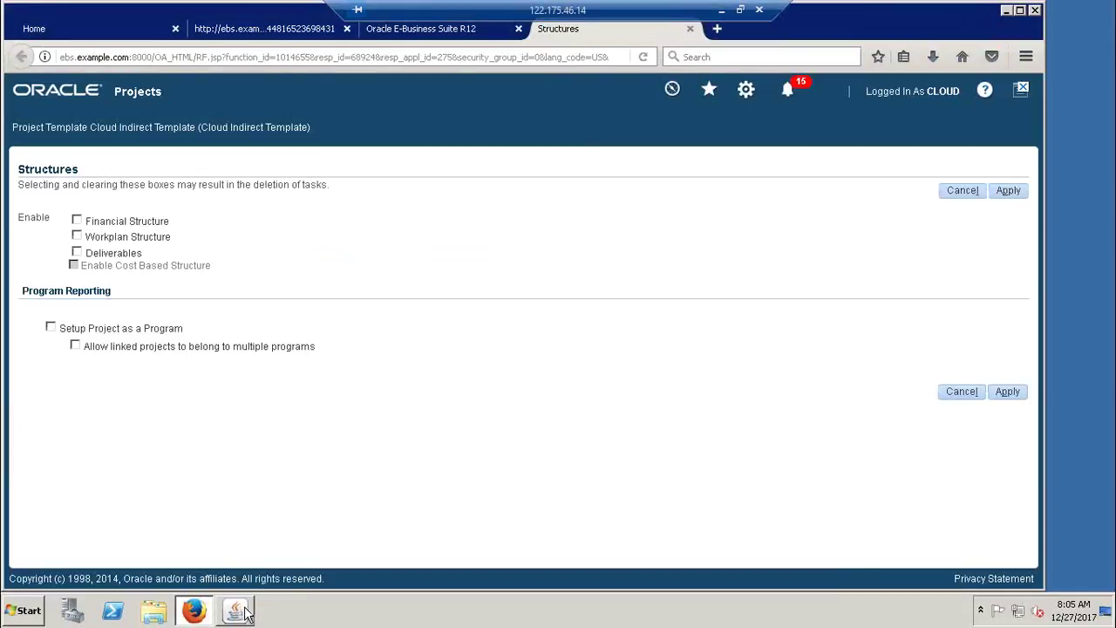
pyautogui.click(77, 221)
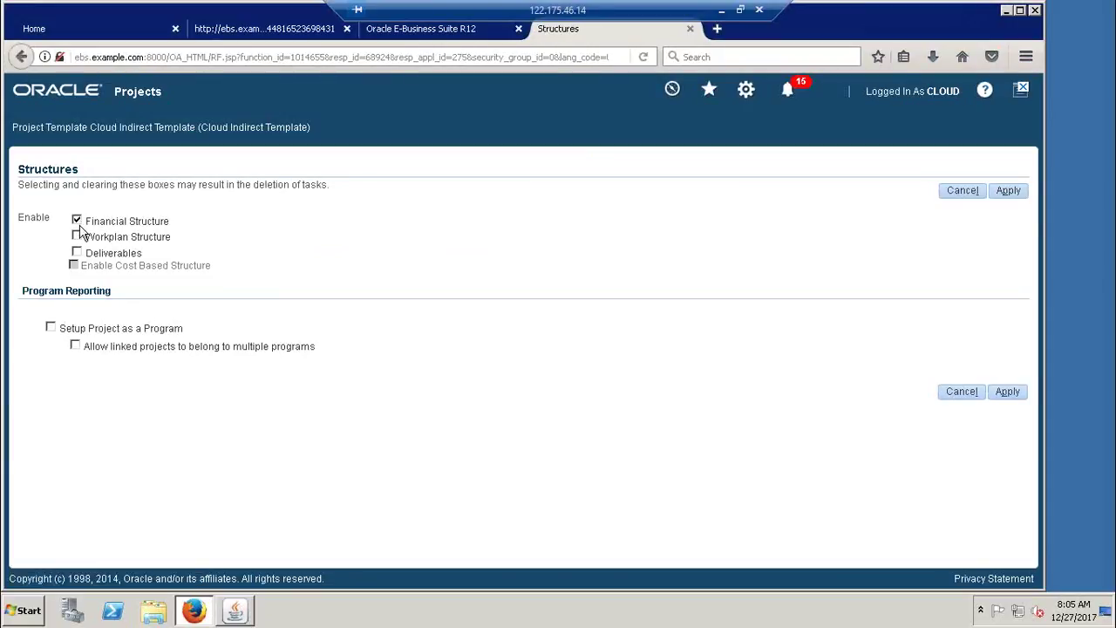
pyautogui.click(77, 237)
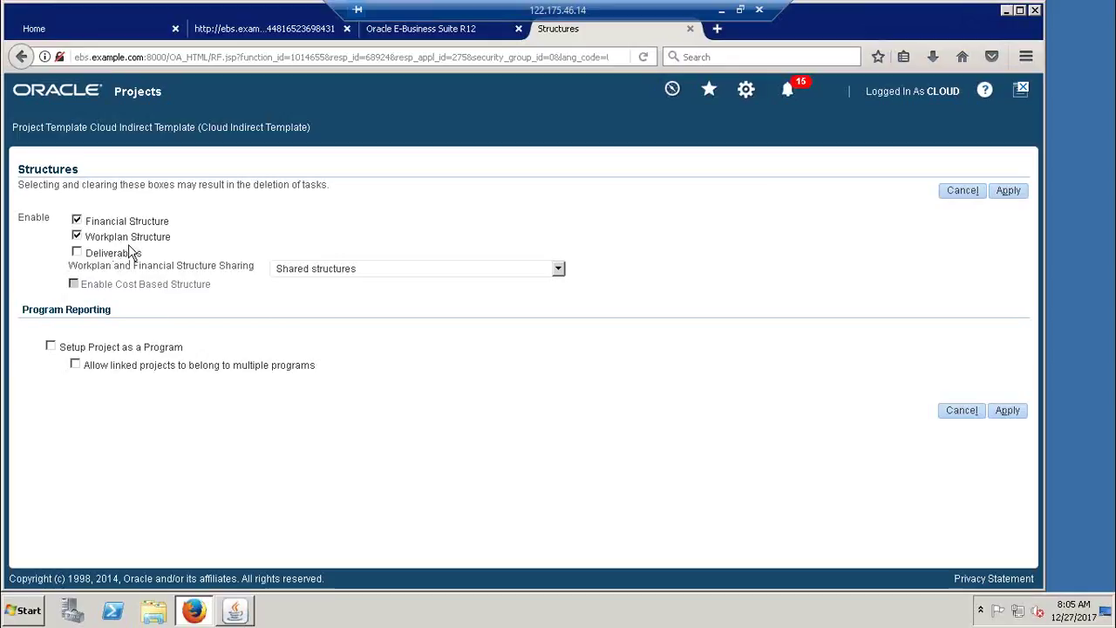
# - Keep Shared structures as the sharing option, apply the settings, and return to the template form
pyautogui.click(557, 270)
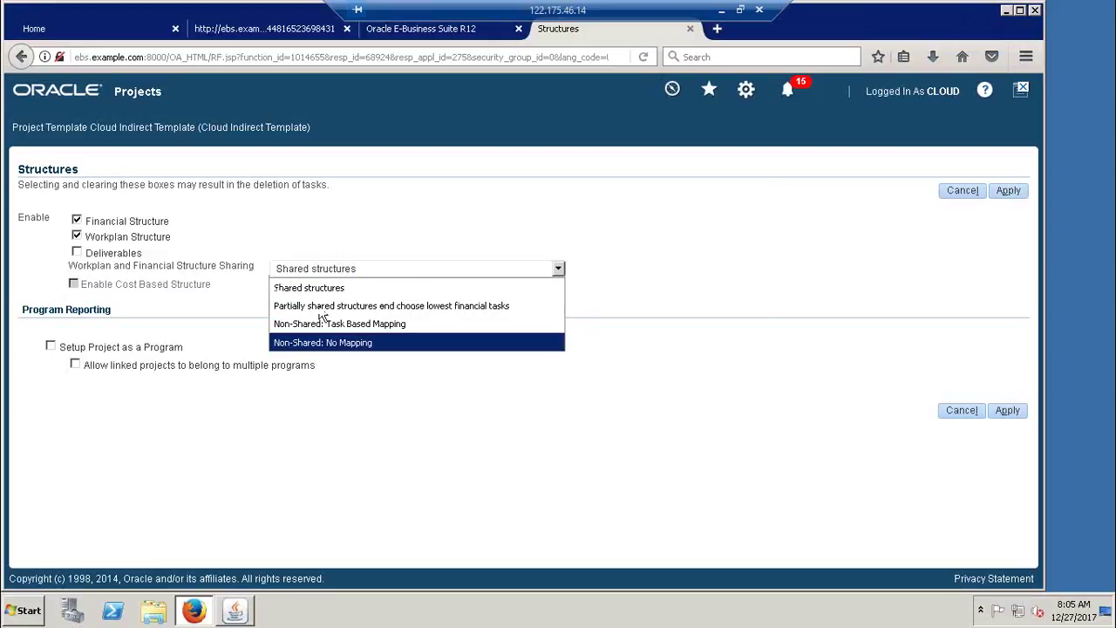
pyautogui.click(366, 413)
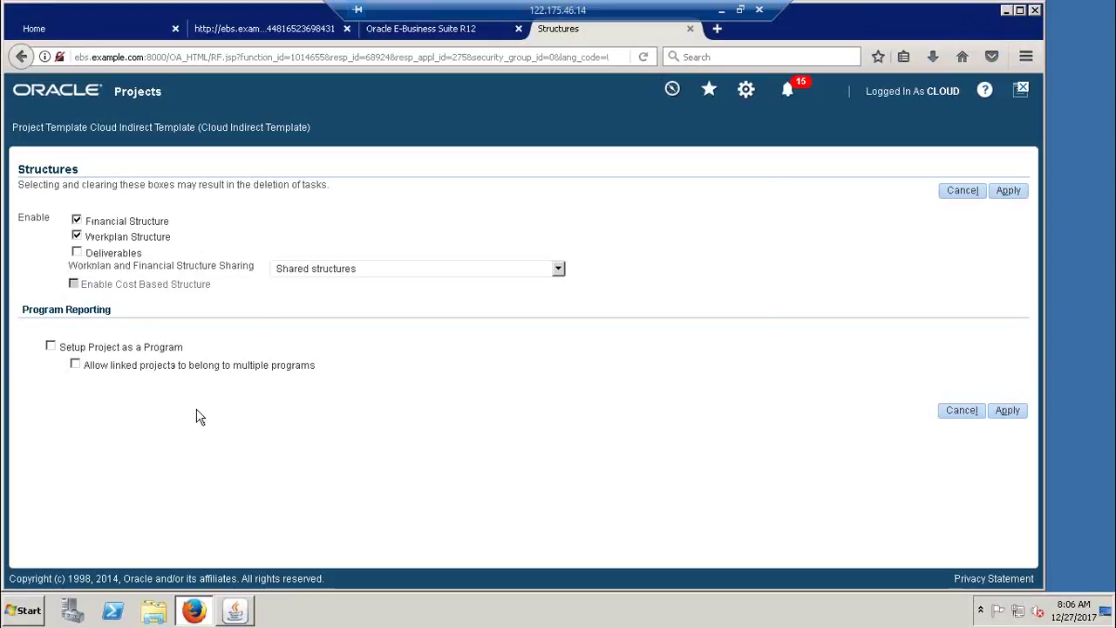
pyautogui.click(1008, 194)
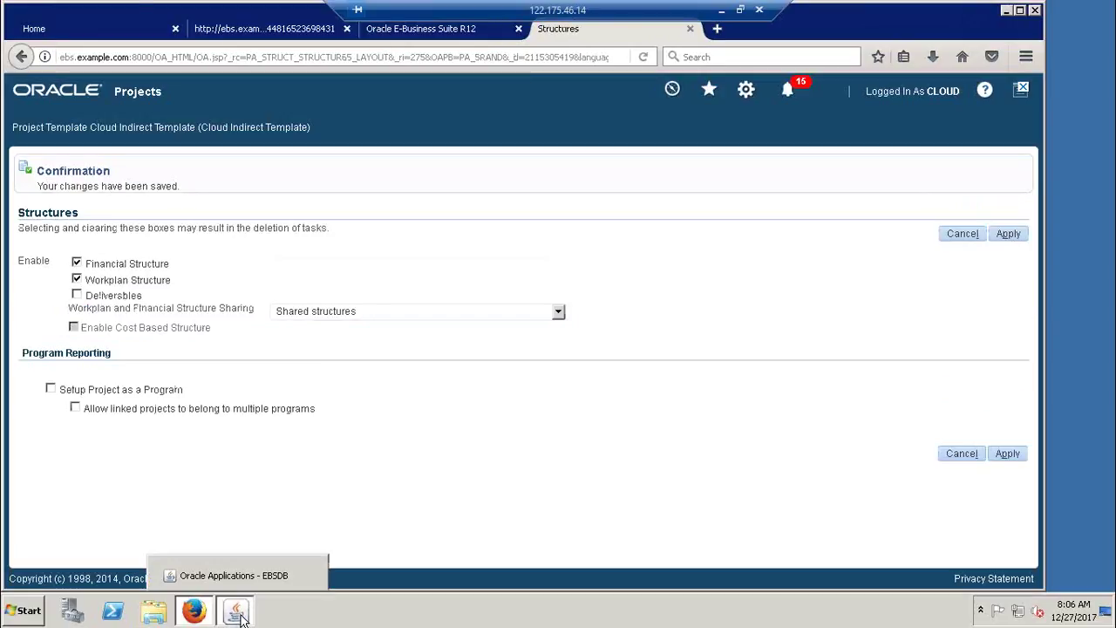
pyautogui.click(297, 567)
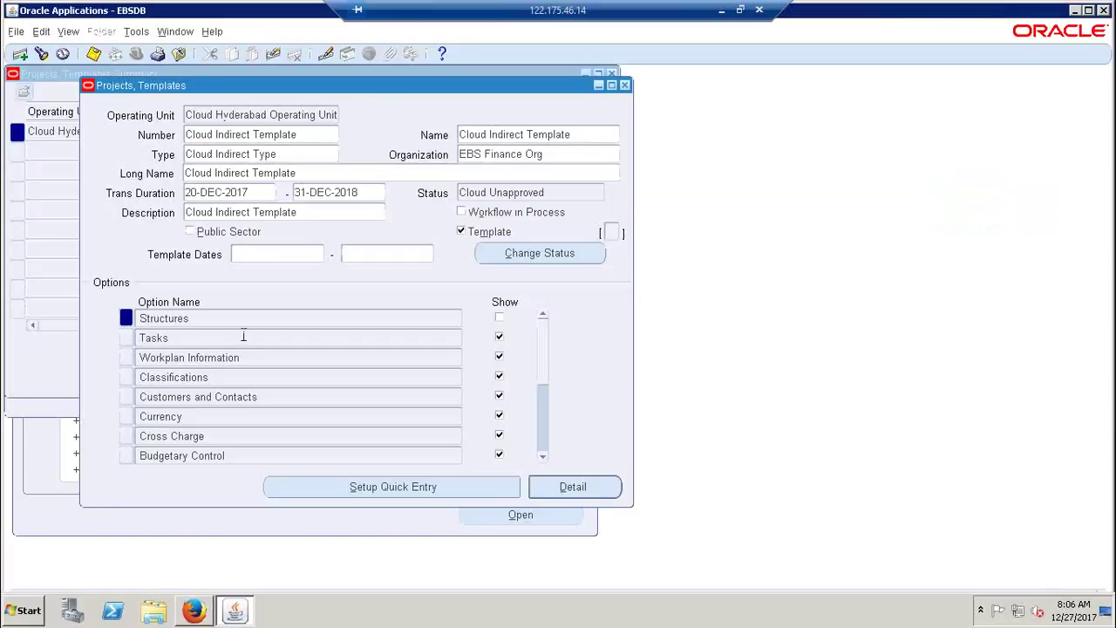
# - Review the saved Structures page in Firefox, close its tab, and return to the Forms window
pyautogui.moveTo(207, 615)
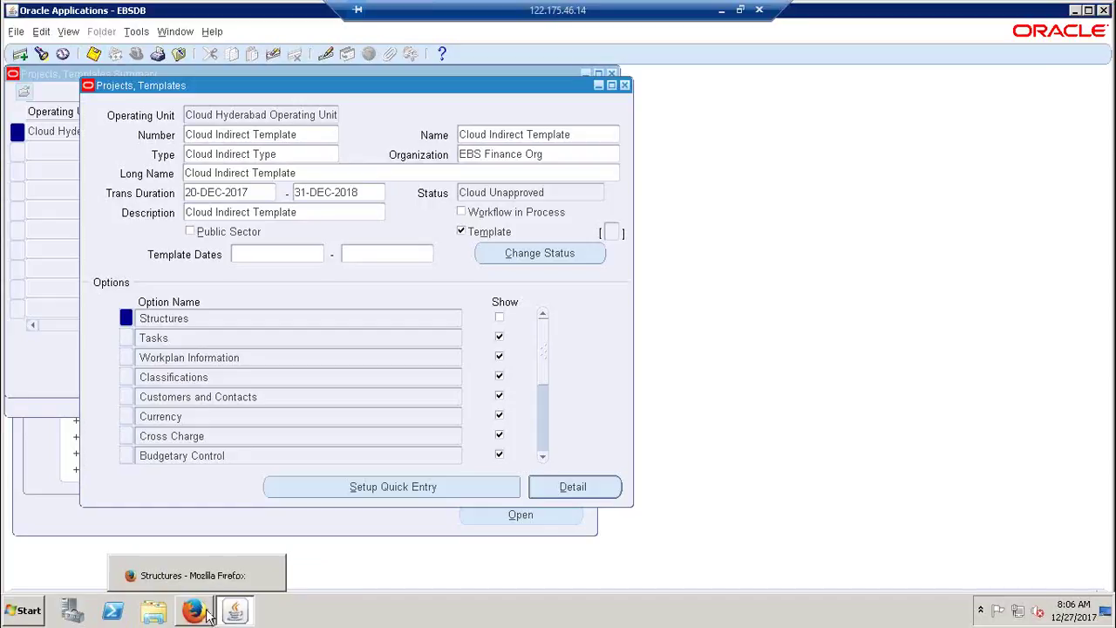
pyautogui.click(194, 610)
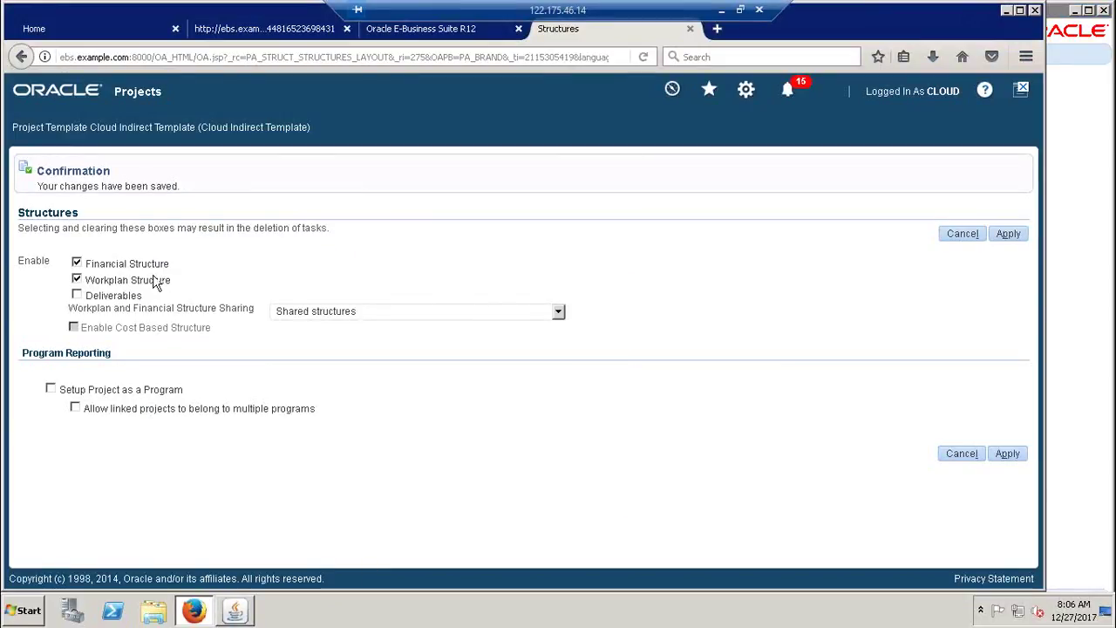
pyautogui.click(76, 262)
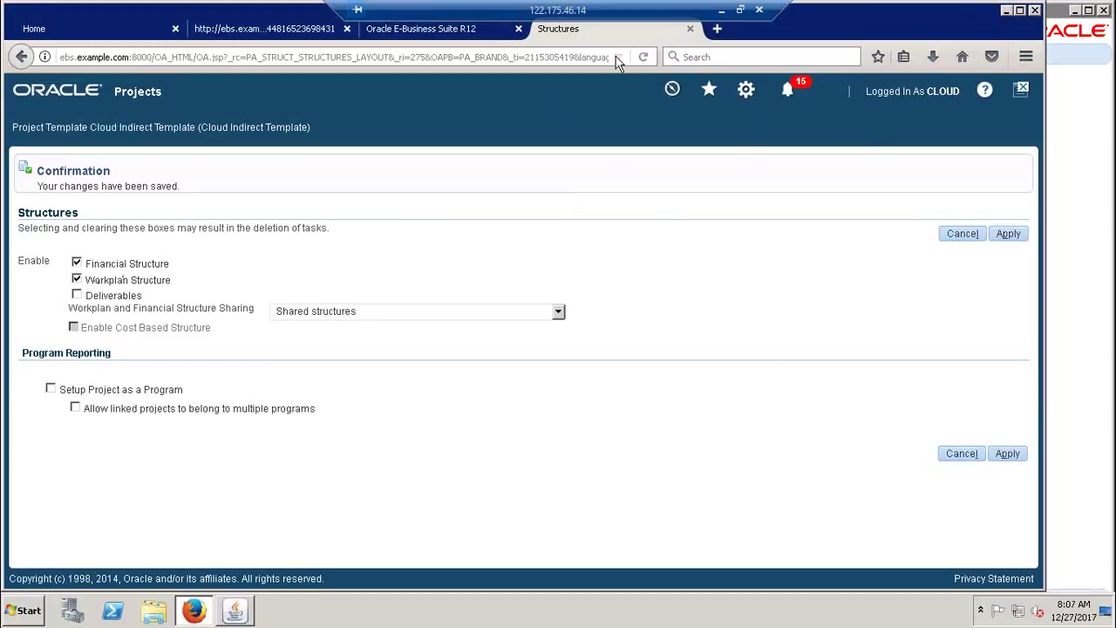
pyautogui.click(690, 28)
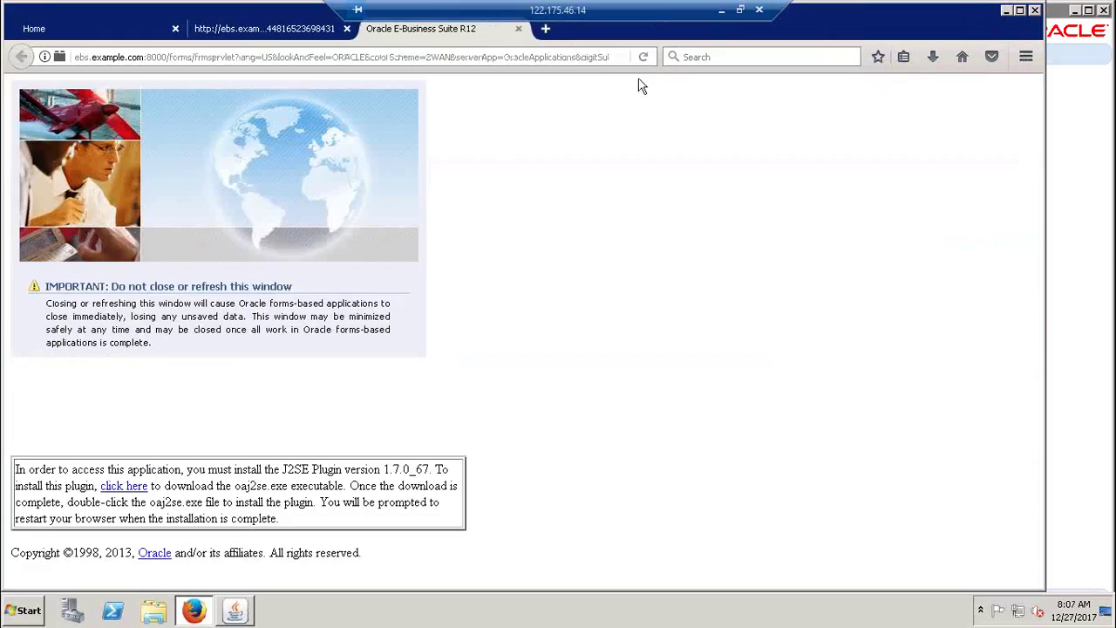
pyautogui.click(250, 614)
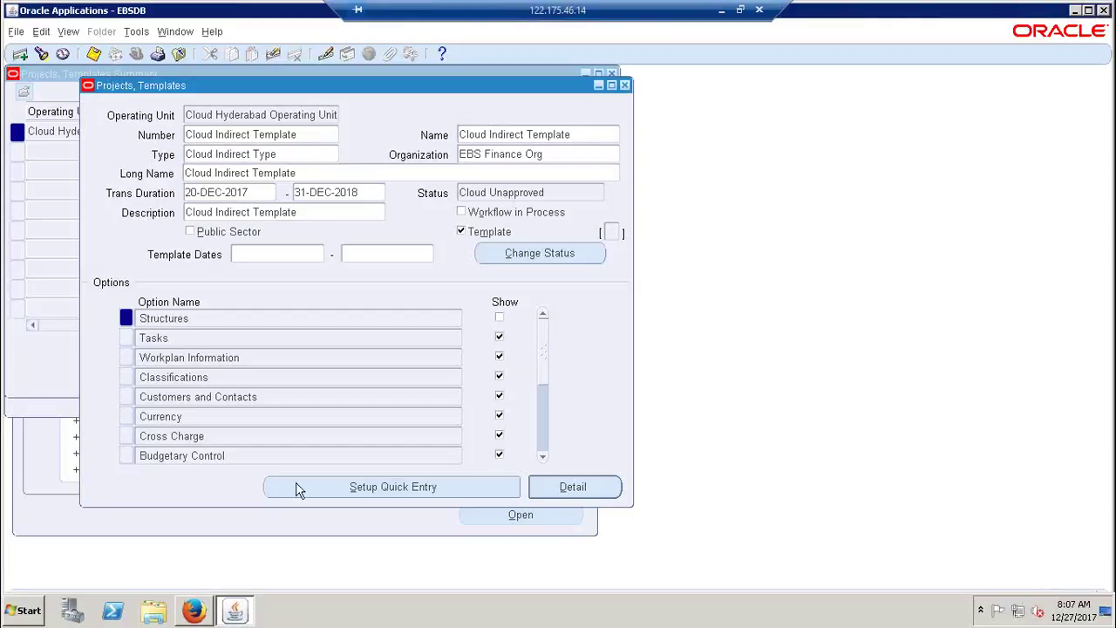